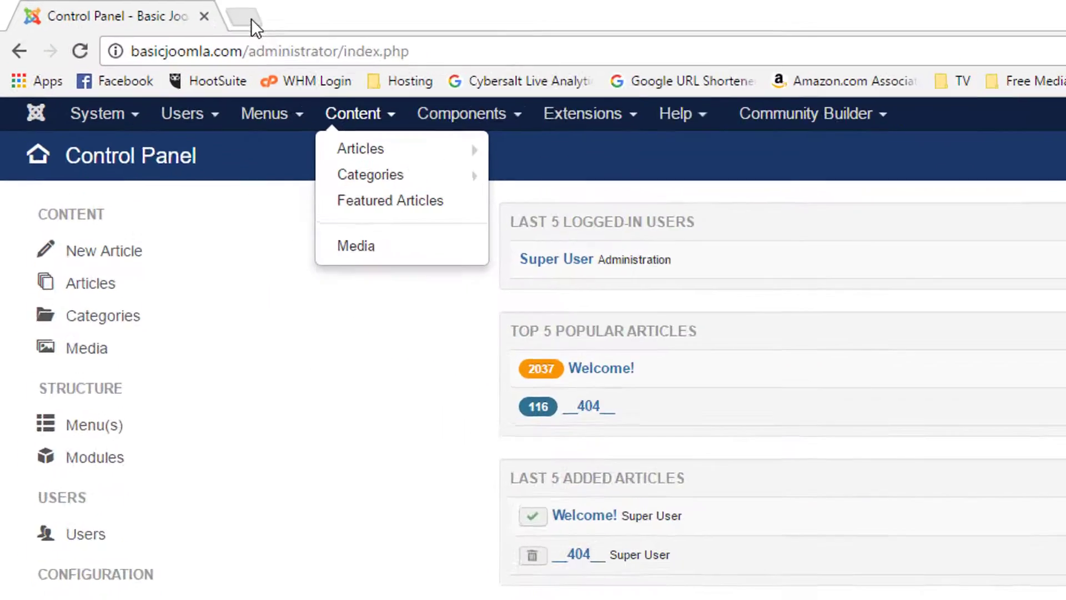
In a new tab, open the Regular Labs Extension Manager product page's download versions list.
{"action": "left_click", "coordinate": [126, 8]}
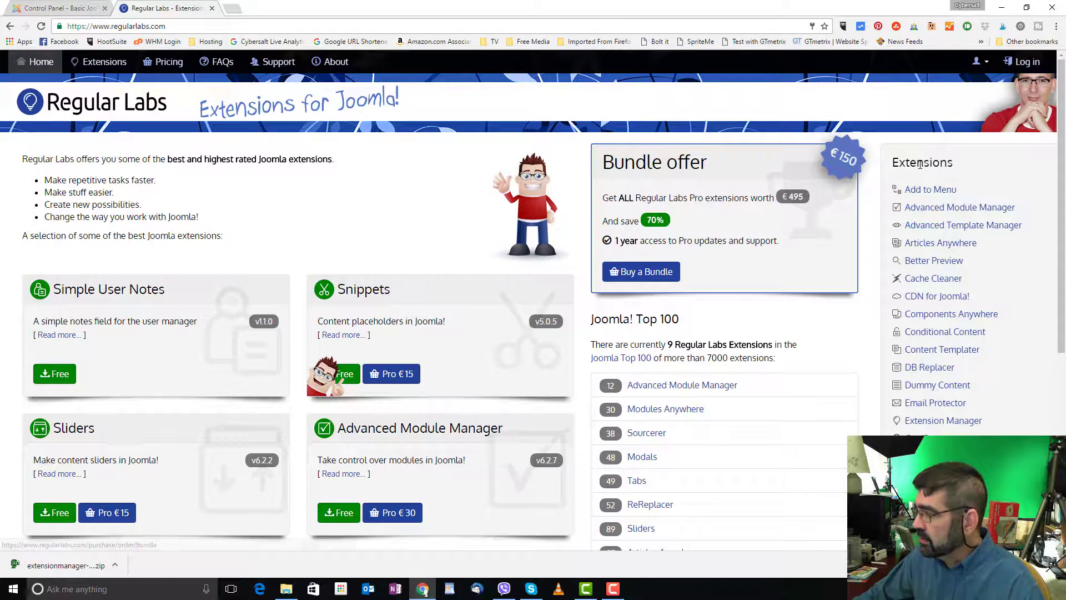
{"action": "left_click", "coordinate": [929, 422]}
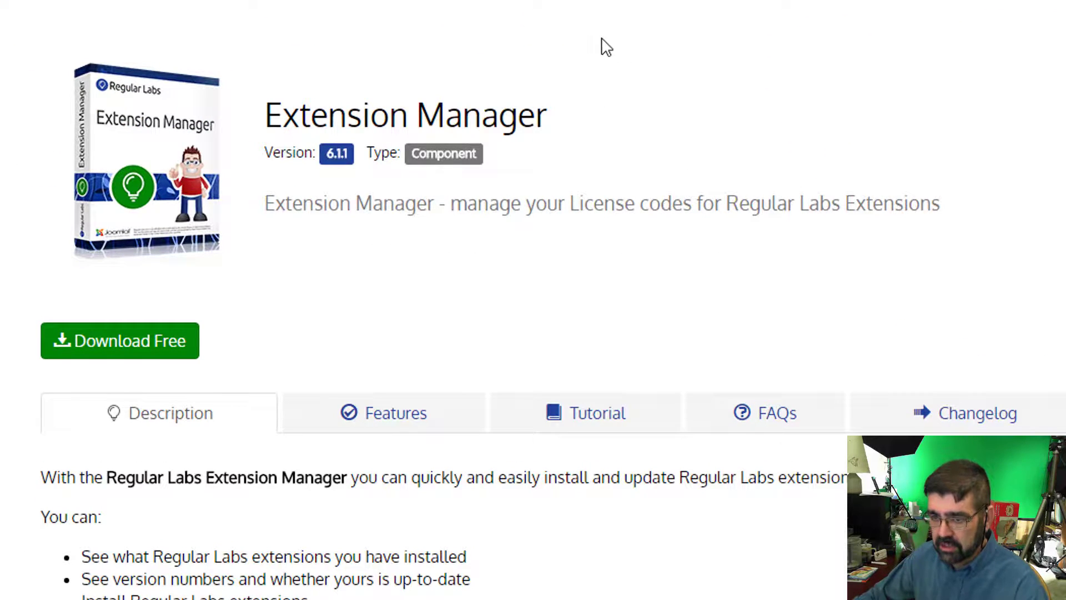
{"action": "left_click", "coordinate": [119, 347]}
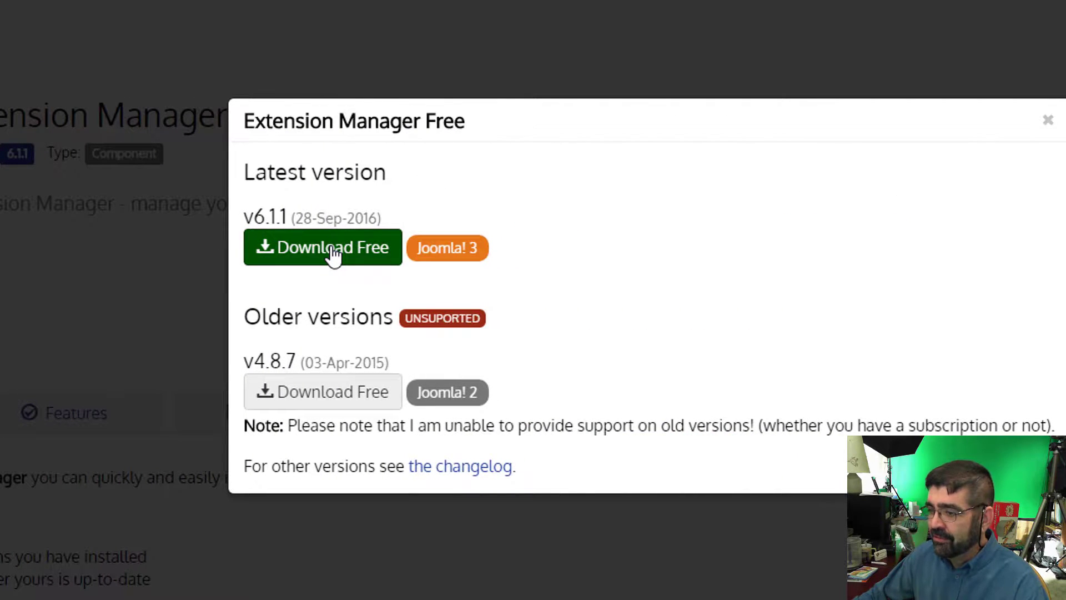
Download Extension Manager v6.1.1 for Joomla 3, replacing the existing zip in the regular labs folder.
{"action": "left_click", "coordinate": [333, 255]}
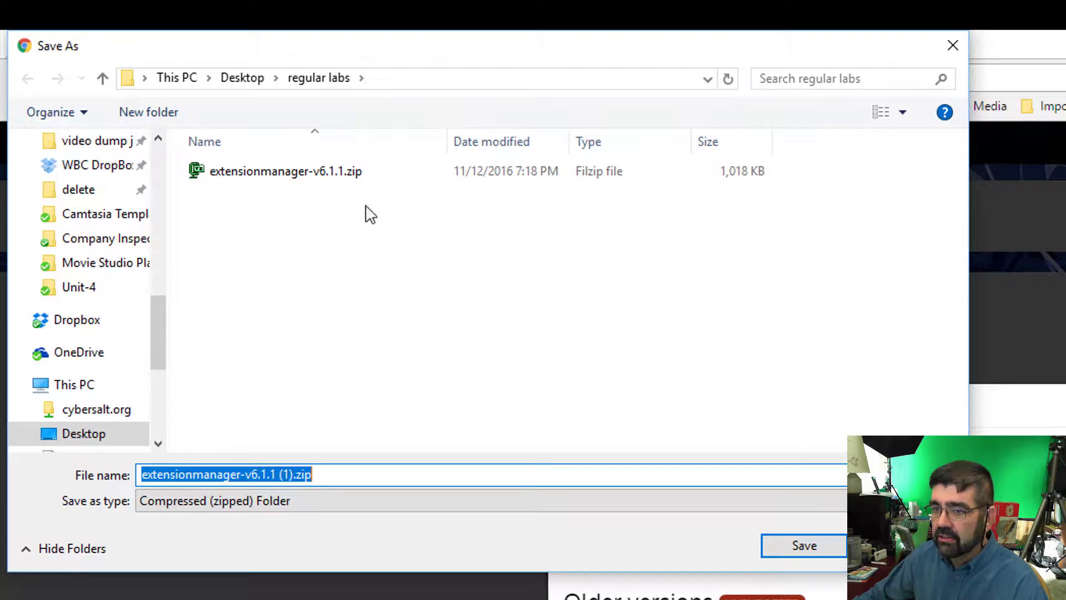
{"action": "left_click", "coordinate": [214, 177]}
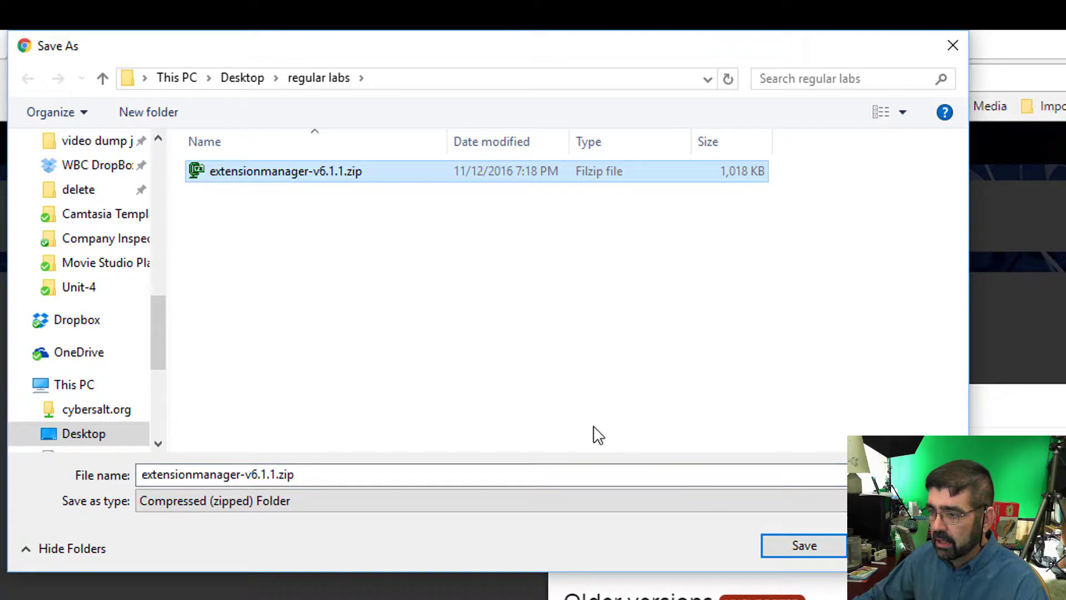
{"action": "left_click", "coordinate": [778, 541]}
{"action": "key", "text": "y"}
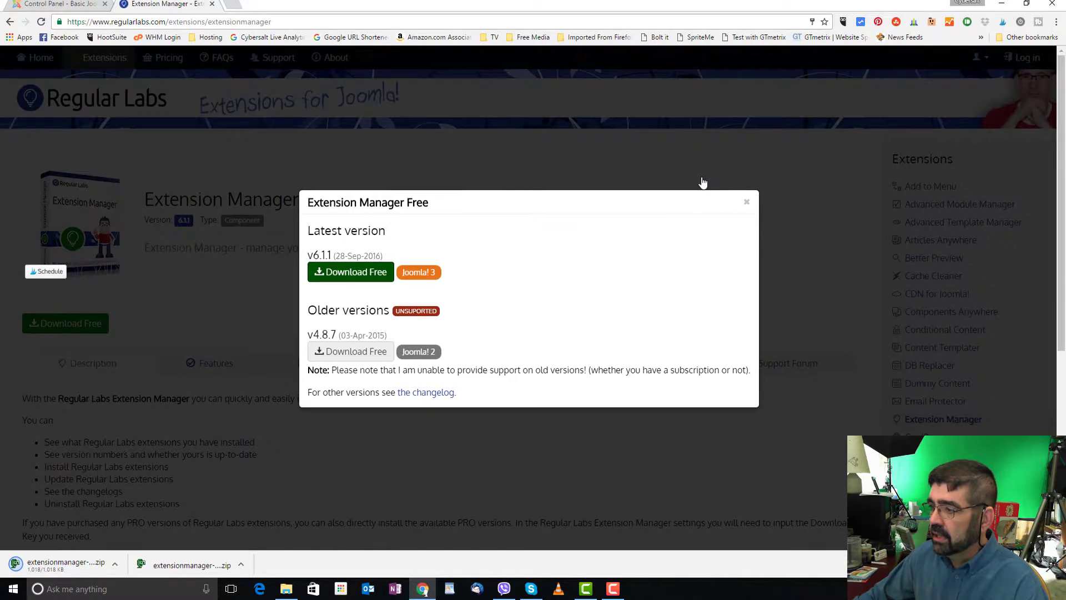
{"action": "left_click", "coordinate": [702, 185]}
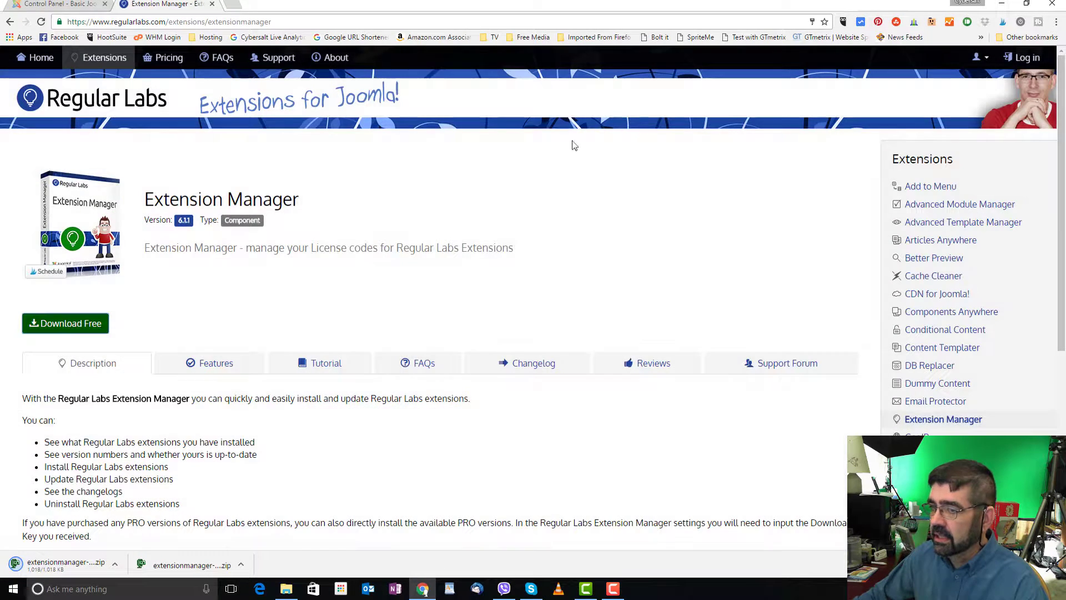
Install extensionmanager-v6.1.1.zip as an uploaded package through Joomla's Extensions installer.
{"action": "left_click", "coordinate": [213, 4]}
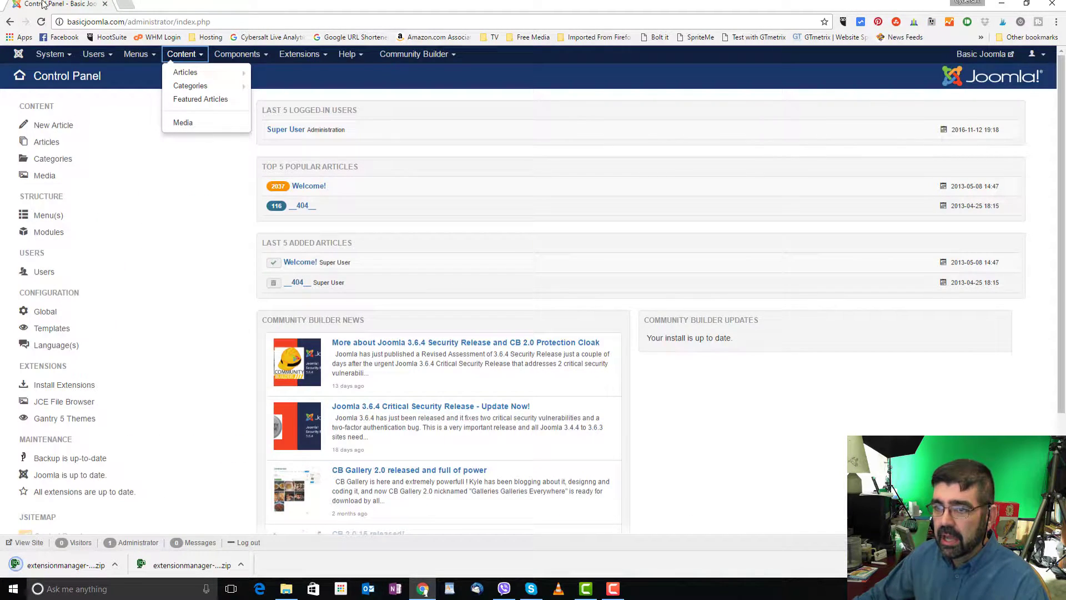
{"action": "mouse_move", "coordinate": [303, 59]}
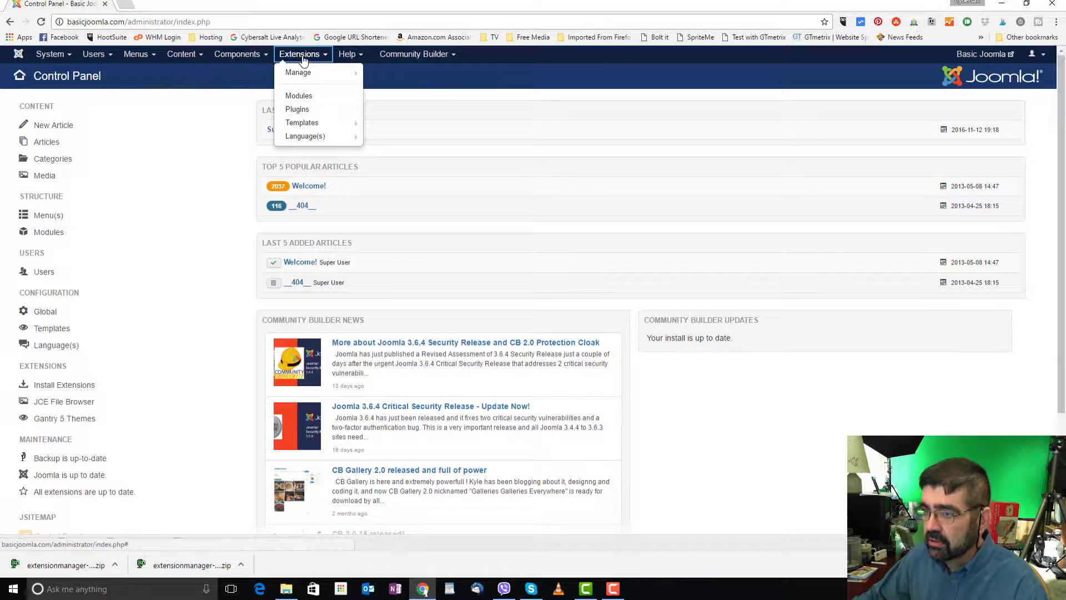
{"action": "left_click", "coordinate": [382, 73]}
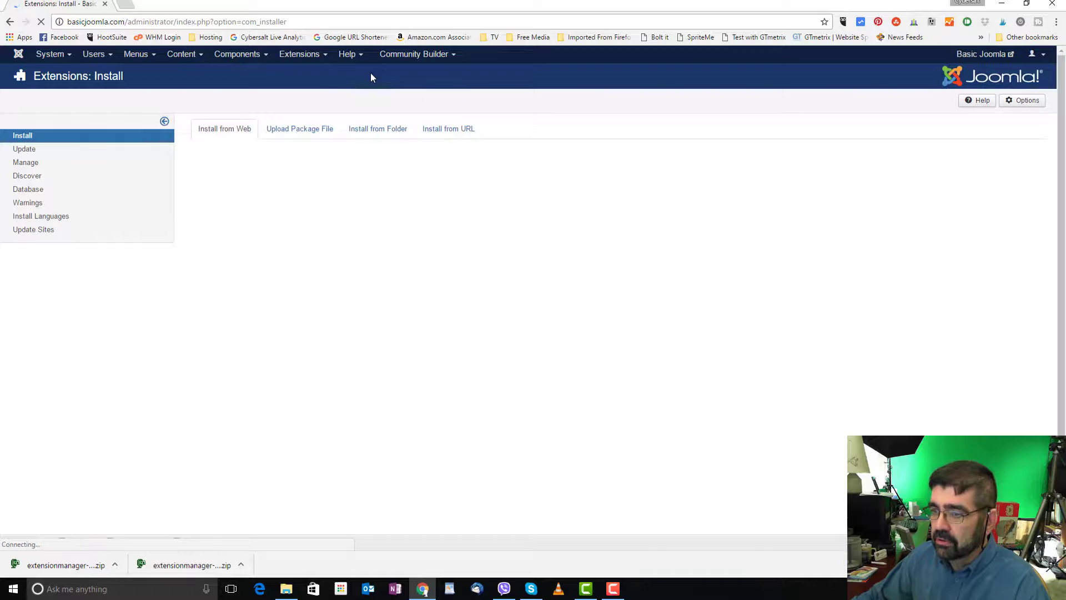
{"action": "left_click", "coordinate": [285, 130]}
{"action": "left_click", "coordinate": [314, 198]}
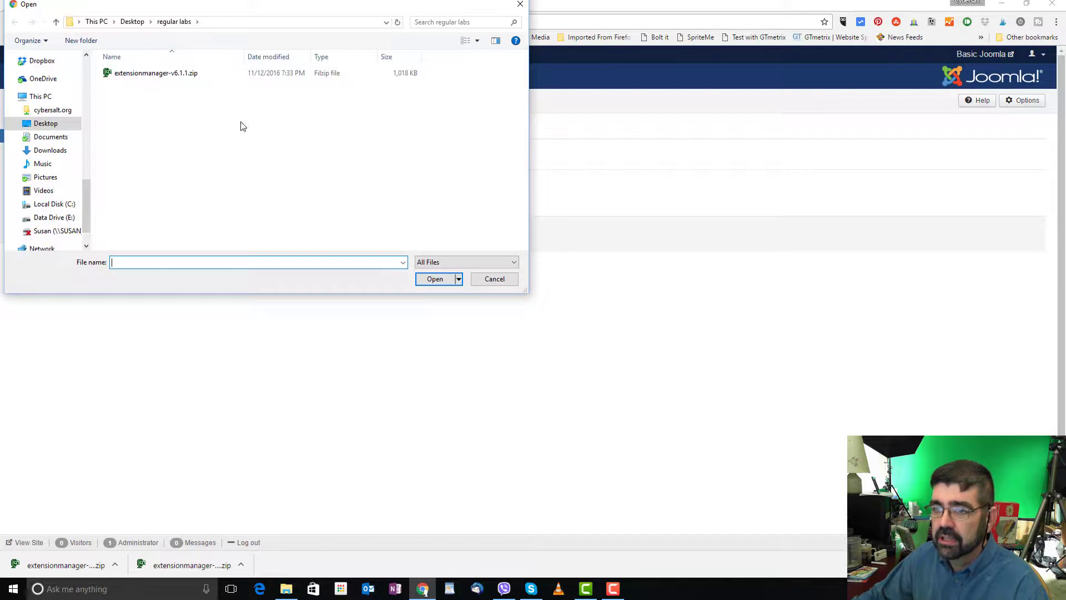
{"action": "double_click", "coordinate": [139, 76]}
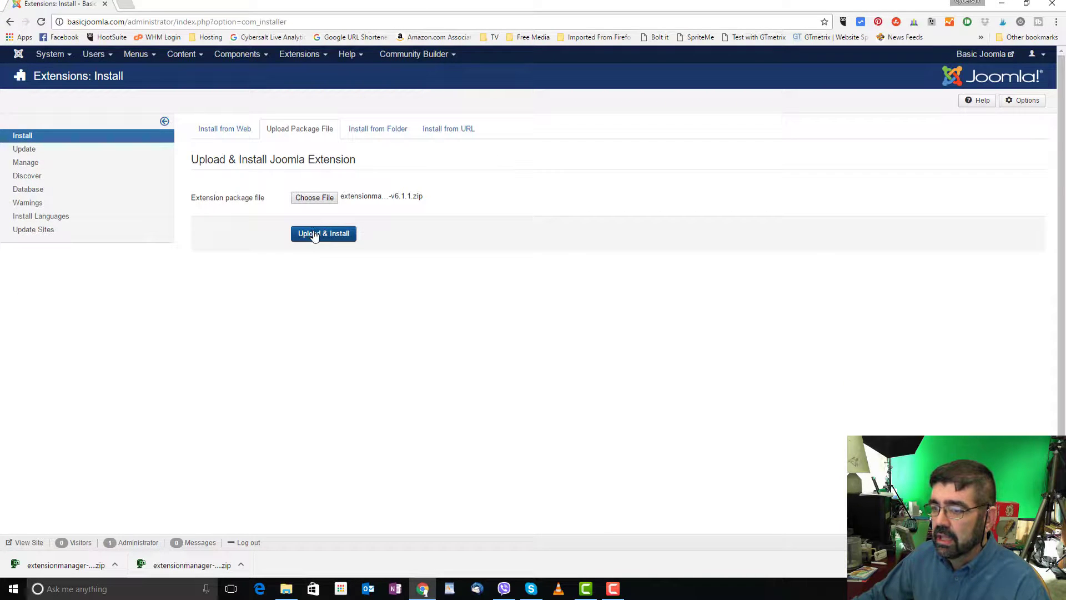
{"action": "left_click", "coordinate": [314, 235]}
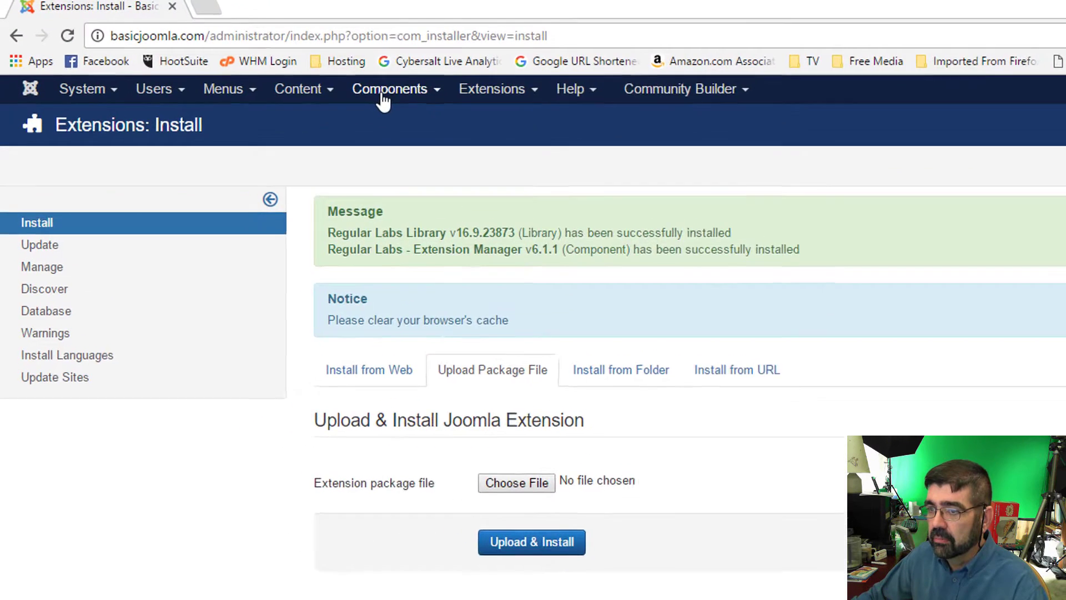
Open the Regular Labs Extension Manager component and scroll down to the What? Nothing! 11.0.2 row.
{"action": "left_click", "coordinate": [235, 55]}
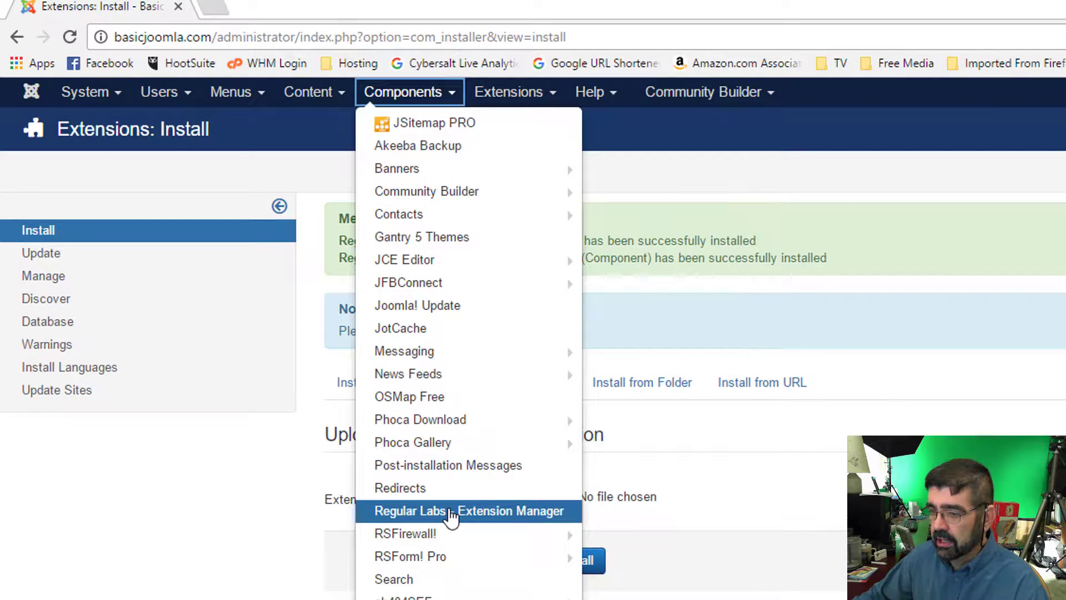
{"action": "left_click", "coordinate": [451, 511]}
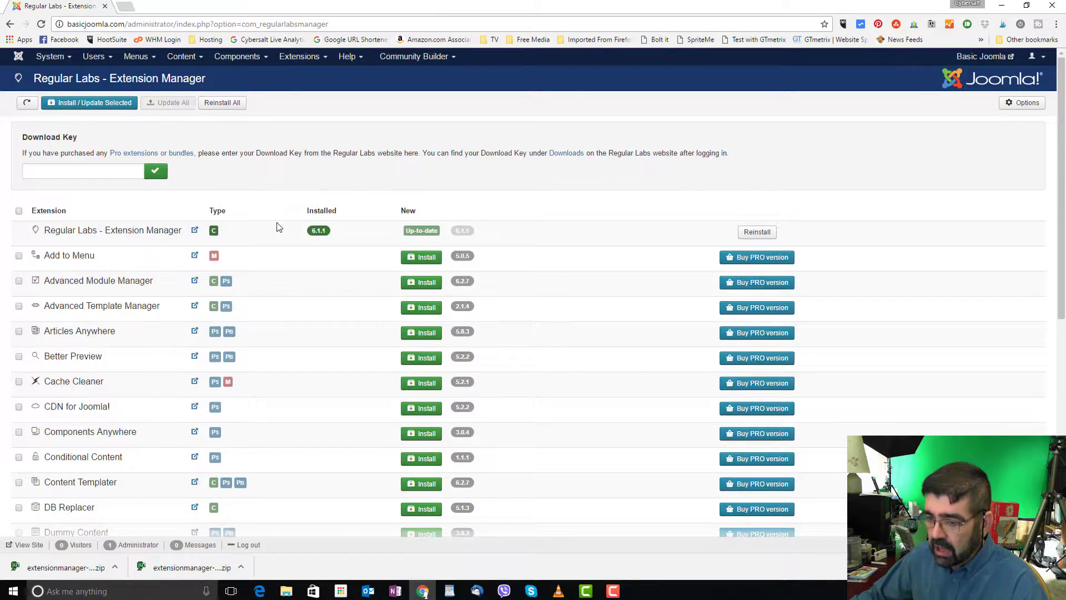
{"action": "scroll", "coordinate": [279, 226], "scroll_direction": "down", "scroll_amount": 7}
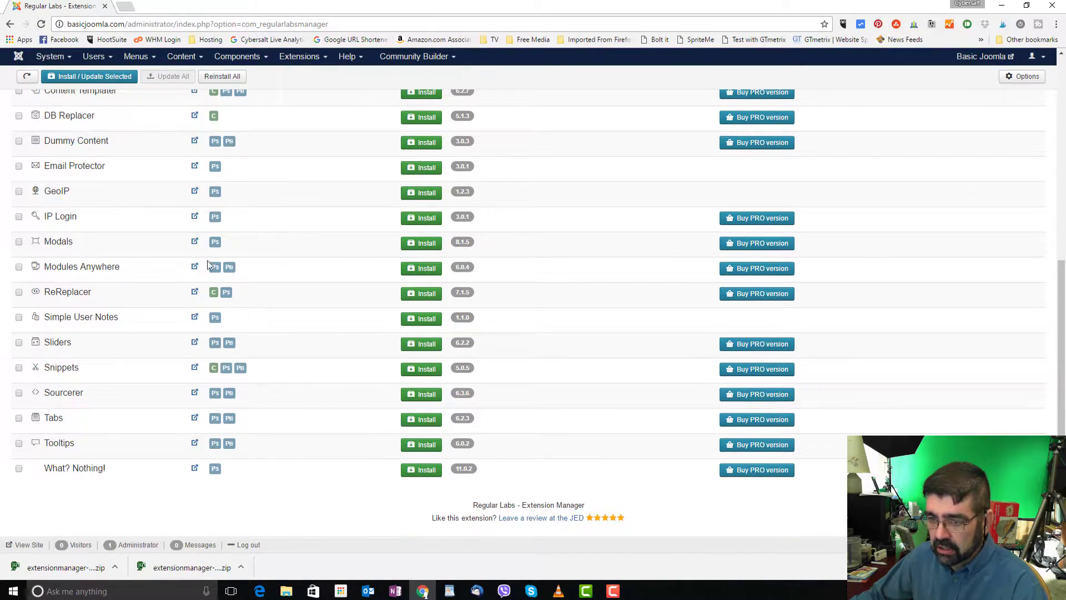
{"action": "scroll", "coordinate": [133, 297], "scroll_direction": "up", "scroll_amount": 2}
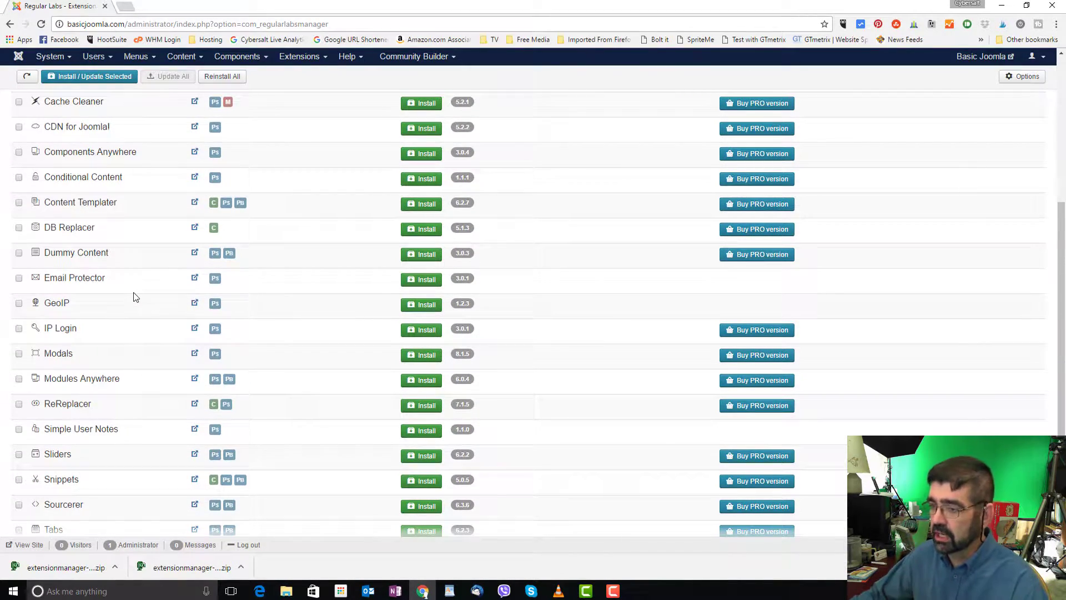
{"action": "scroll", "coordinate": [133, 297], "scroll_direction": "up", "scroll_amount": 3}
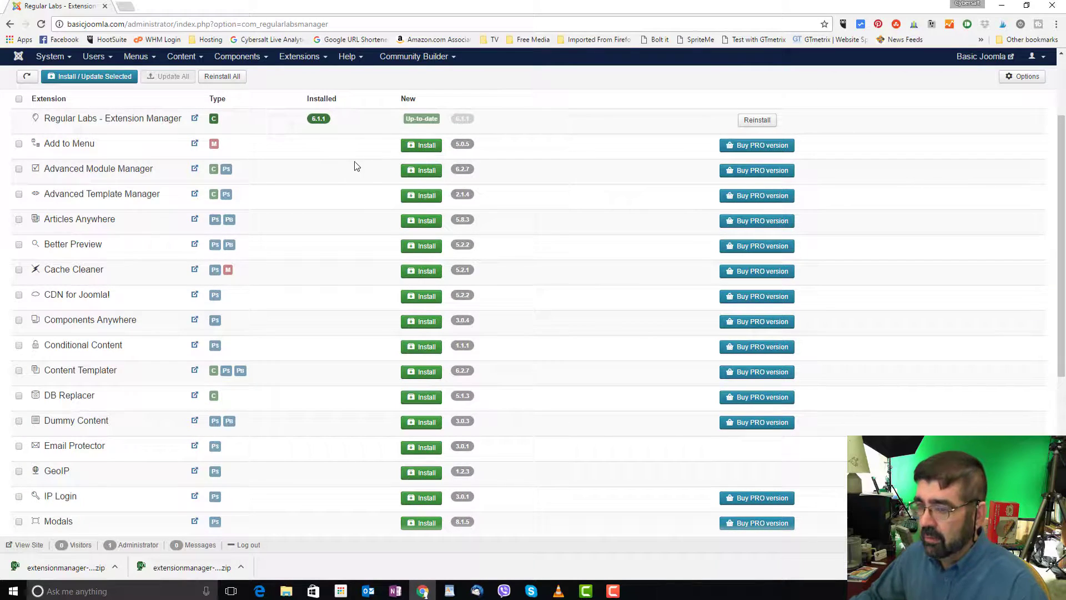
{"action": "scroll", "coordinate": [302, 220], "scroll_direction": "down", "scroll_amount": 6}
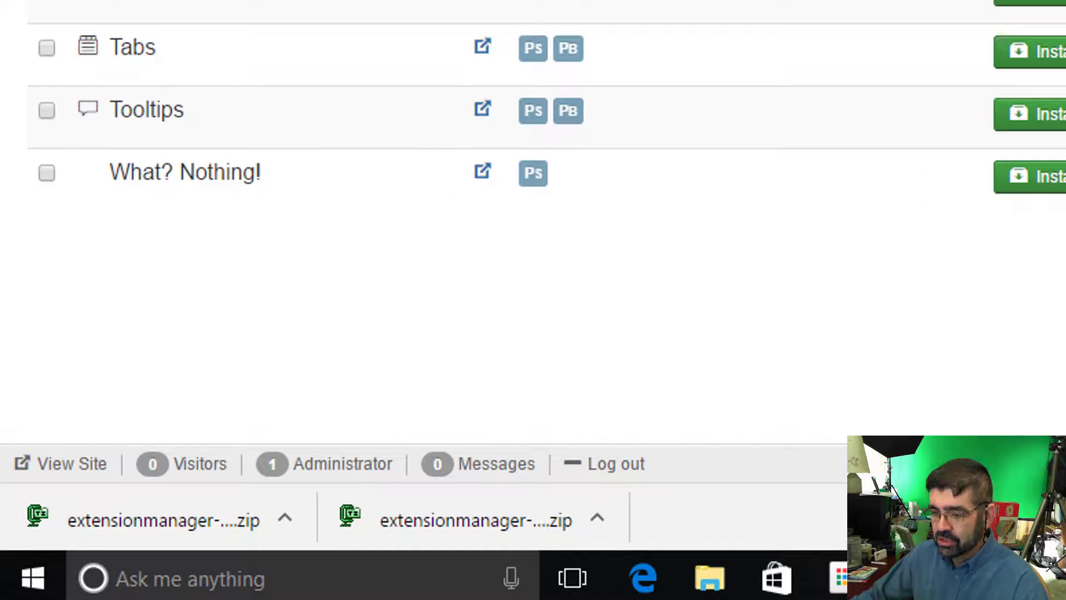
{"action": "mouse_move", "coordinate": [138, 166]}
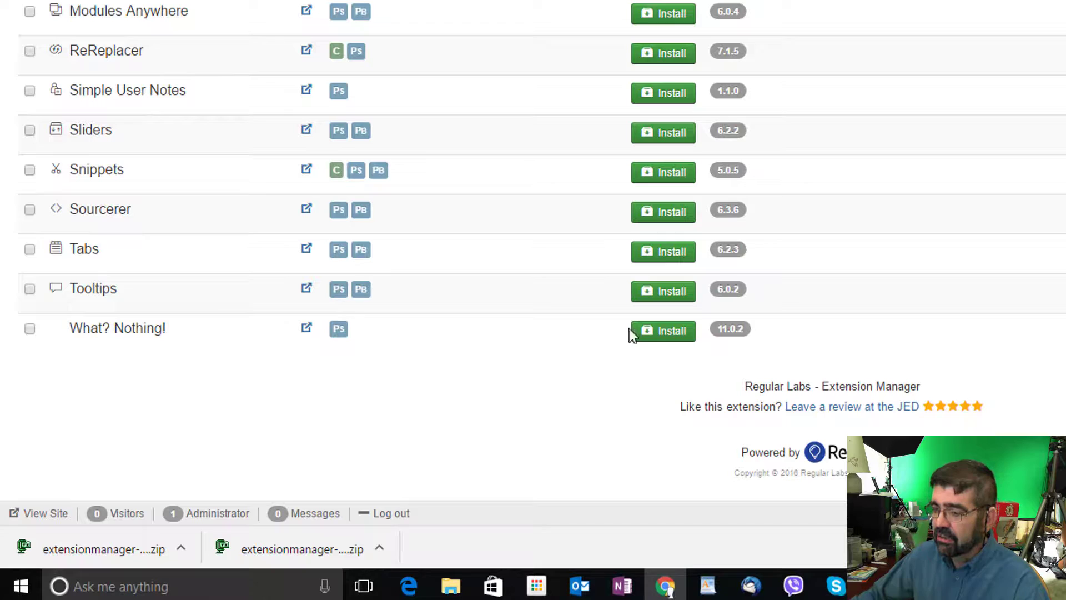
Install What? Nothing! 11.0.2 from its Extension Manager row and dismiss the Finished message.
{"action": "left_click", "coordinate": [672, 332]}
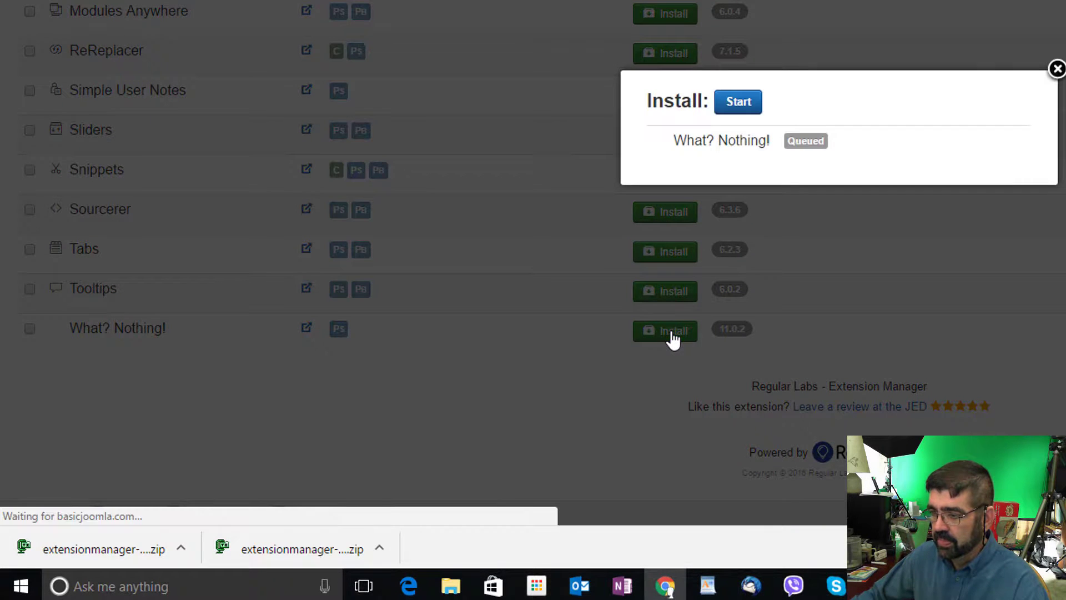
{"action": "left_click", "coordinate": [741, 110]}
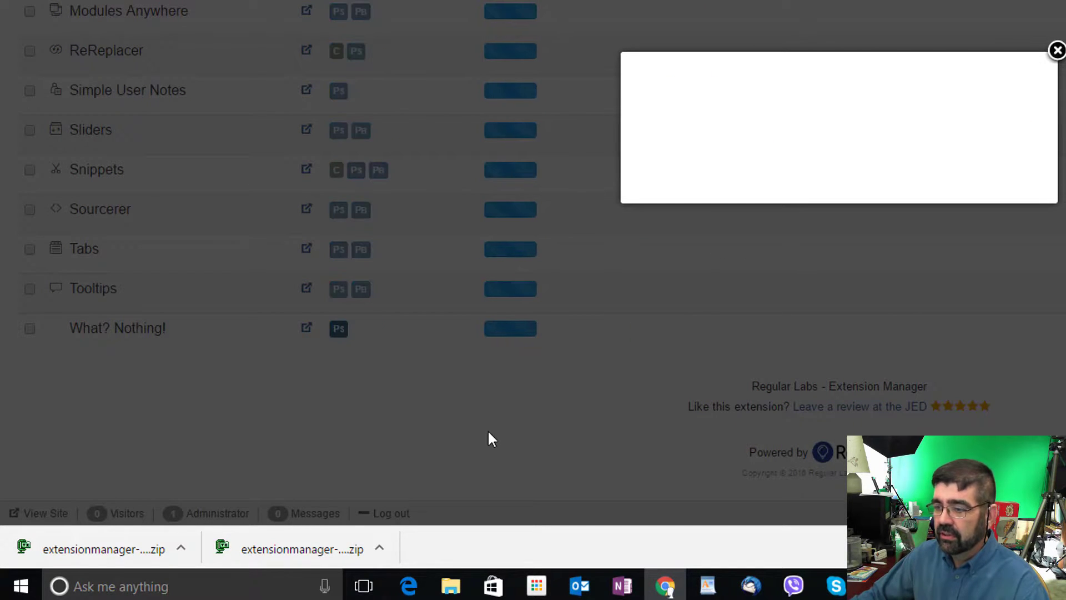
{"action": "left_click", "coordinate": [1058, 50]}
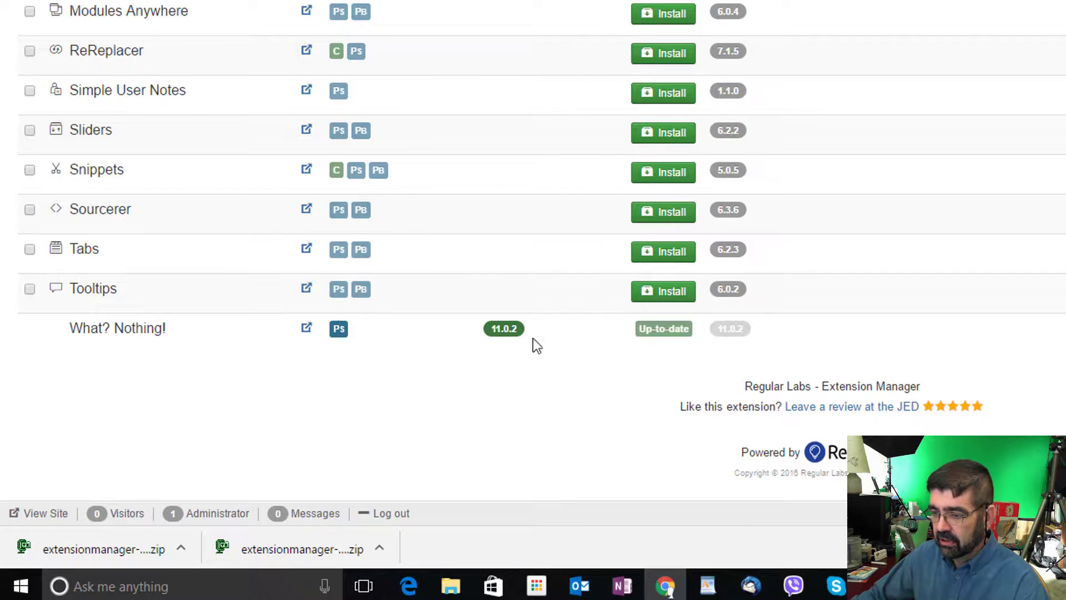
{"action": "mouse_move", "coordinate": [343, 340]}
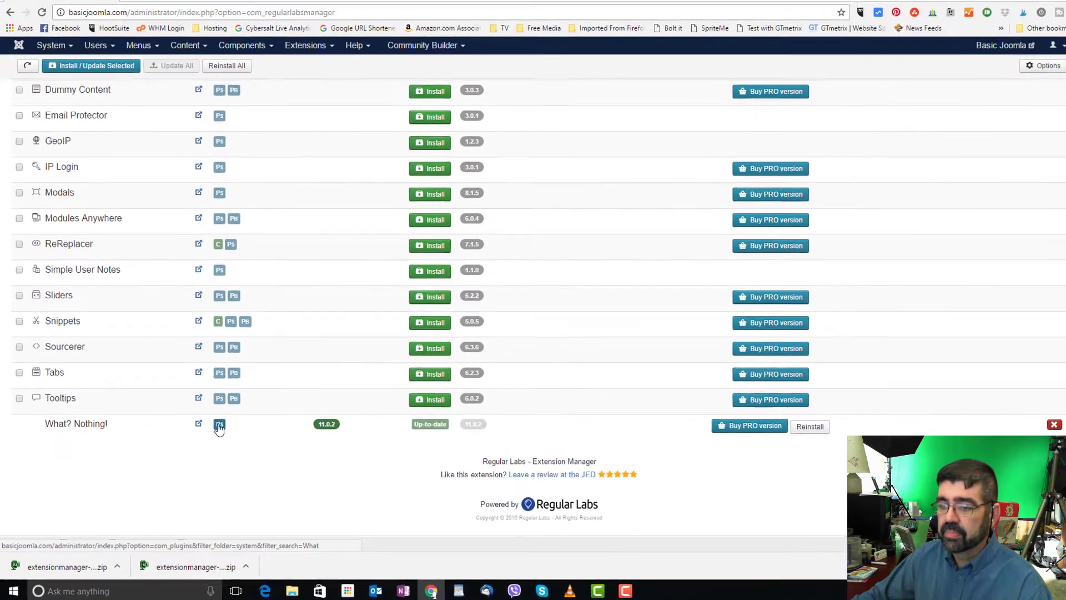
Open the System - Regular Labs - What? Nothing! plugin, view its Description and Advanced tabs, then close without saving.
{"action": "left_click", "coordinate": [336, 330]}
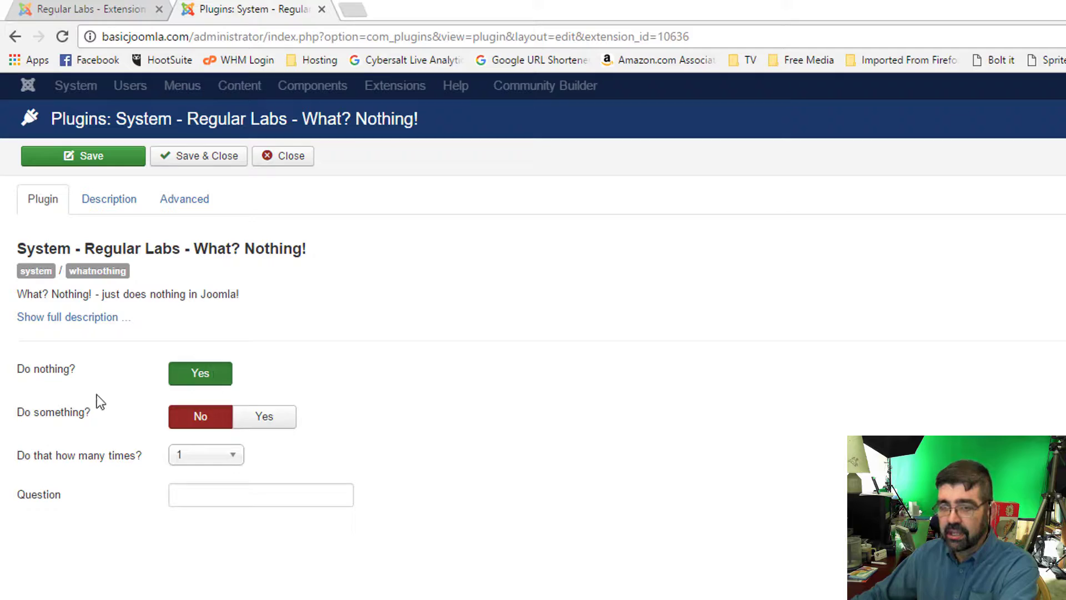
{"action": "mouse_move", "coordinate": [57, 424]}
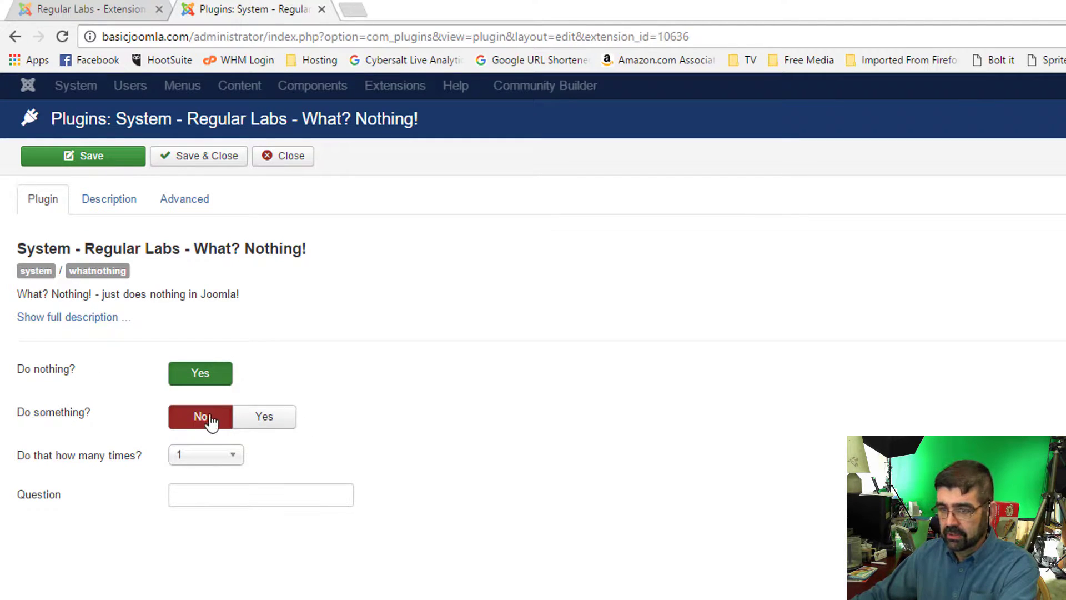
{"action": "mouse_move", "coordinate": [88, 468]}
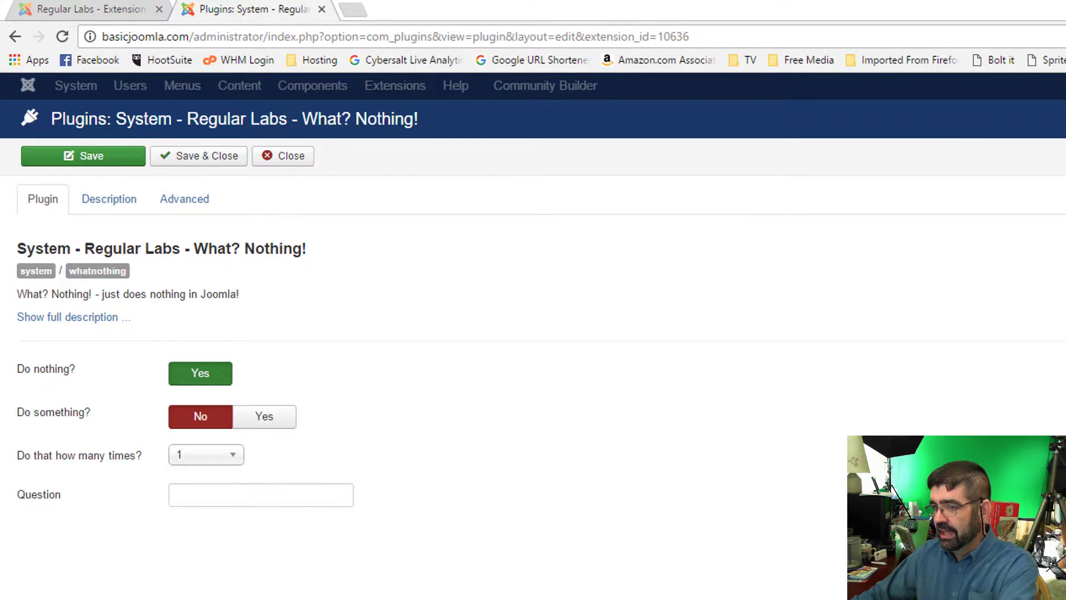
{"action": "left_click", "coordinate": [108, 203]}
{"action": "left_click", "coordinate": [178, 208]}
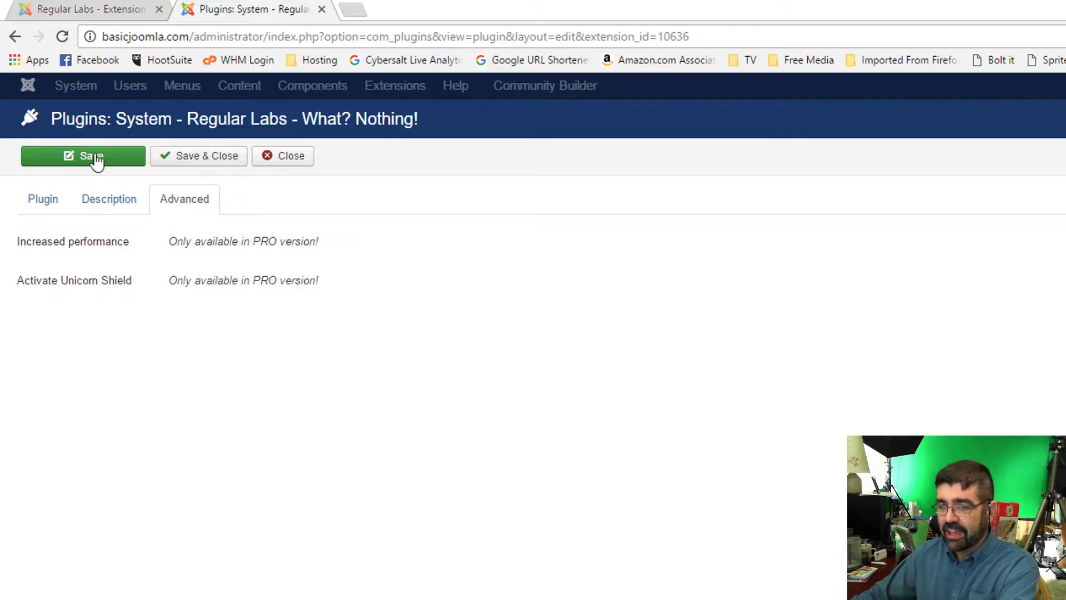
{"action": "left_click", "coordinate": [285, 164]}
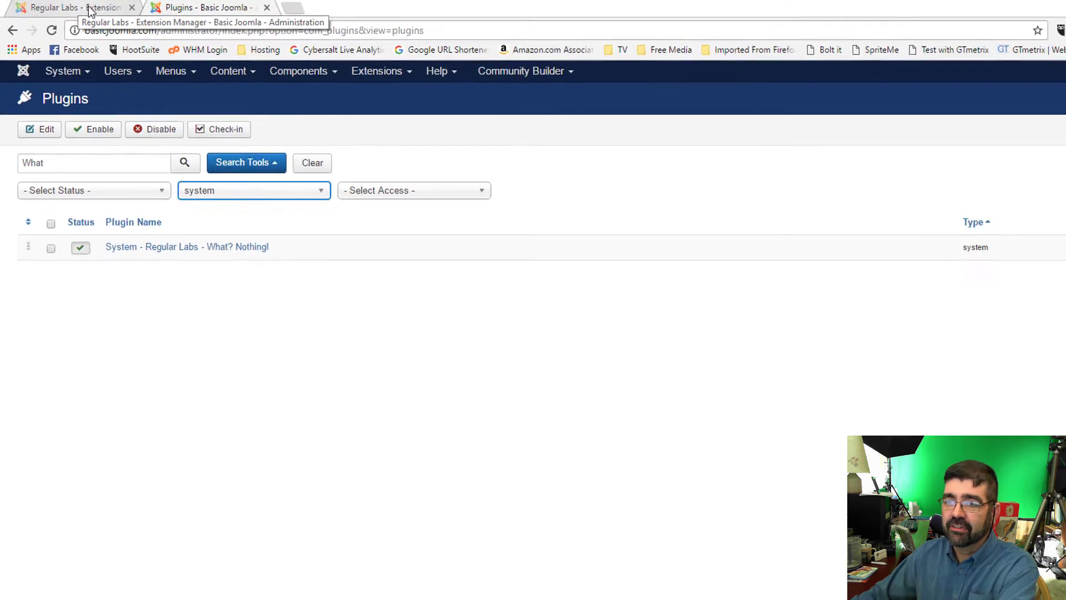
Close the Plugins tab and uninstall What? Nothing! using the red X on its Extension Manager row.
{"action": "left_click", "coordinate": [266, 7]}
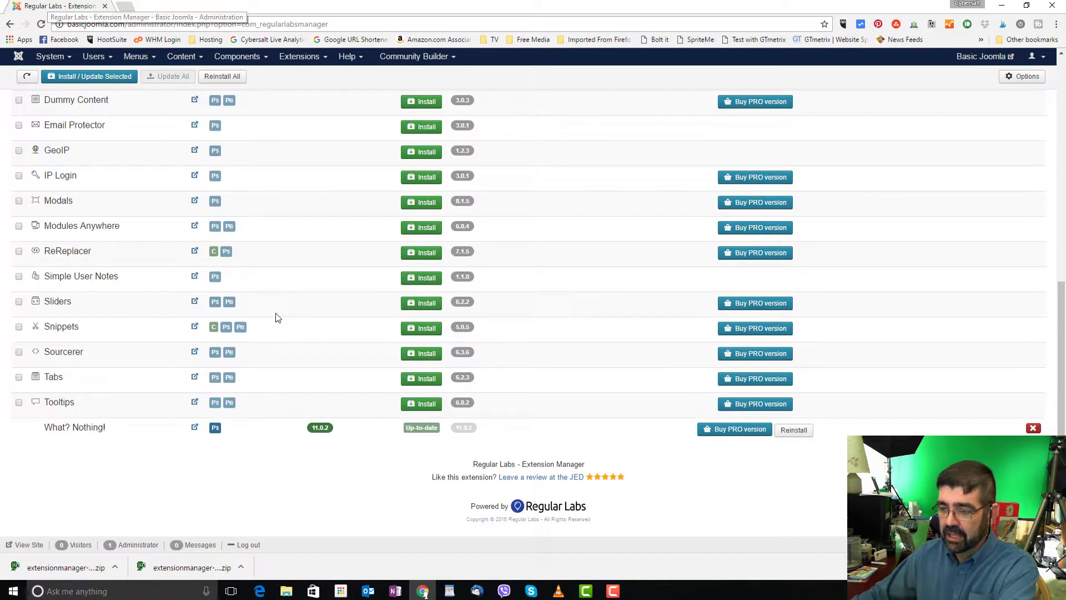
{"action": "scroll", "coordinate": [275, 312], "scroll_direction": "up", "scroll_amount": 8}
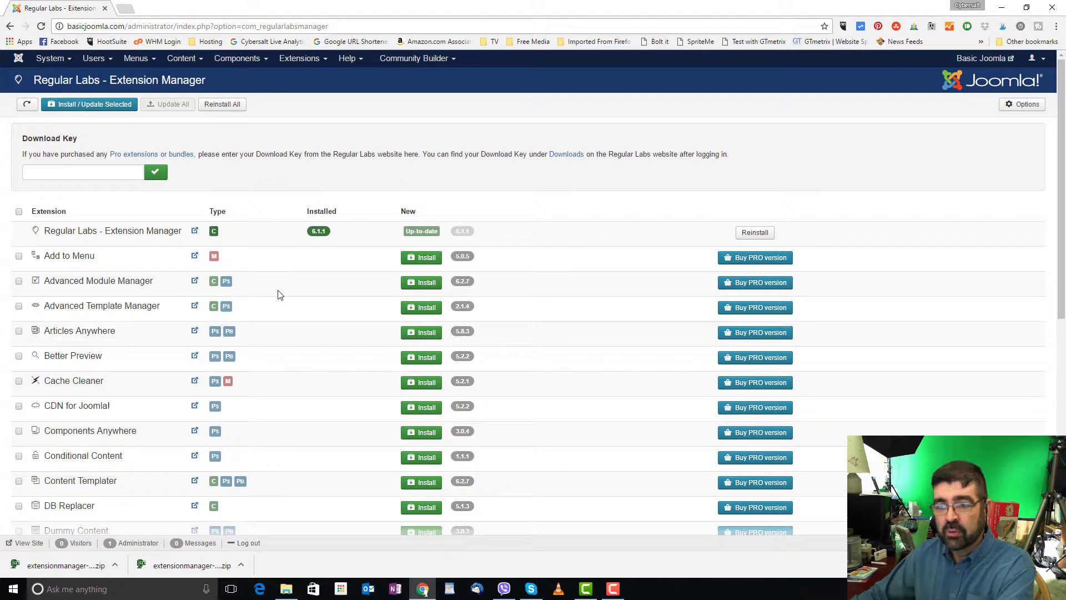
{"action": "scroll", "coordinate": [279, 295], "scroll_direction": "down", "scroll_amount": 1}
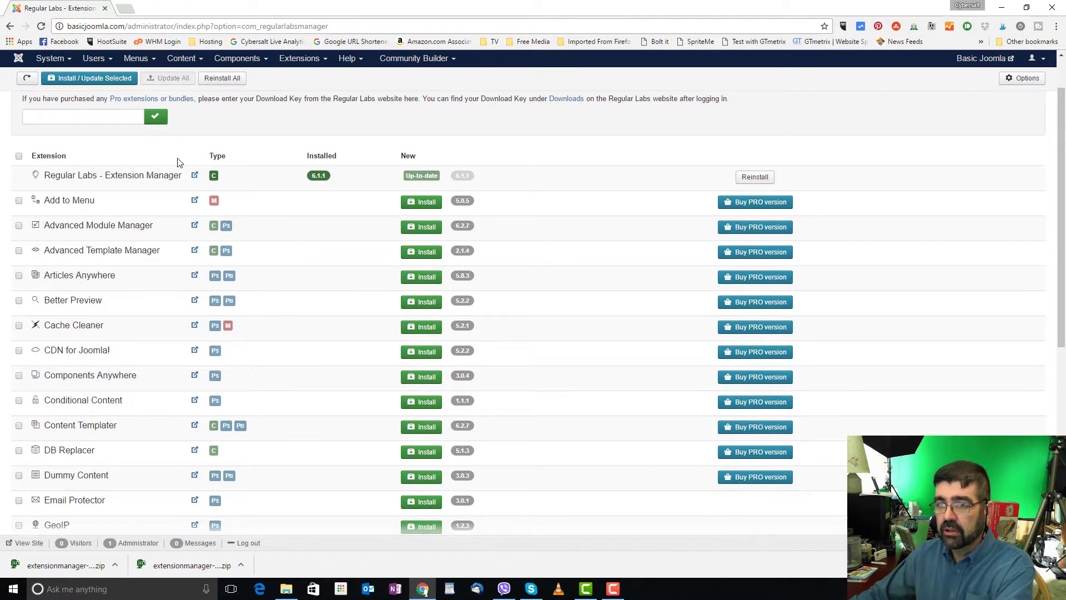
{"action": "scroll", "coordinate": [274, 215], "scroll_direction": "down", "scroll_amount": 3}
{"action": "scroll", "coordinate": [274, 220], "scroll_direction": "down", "scroll_amount": 4}
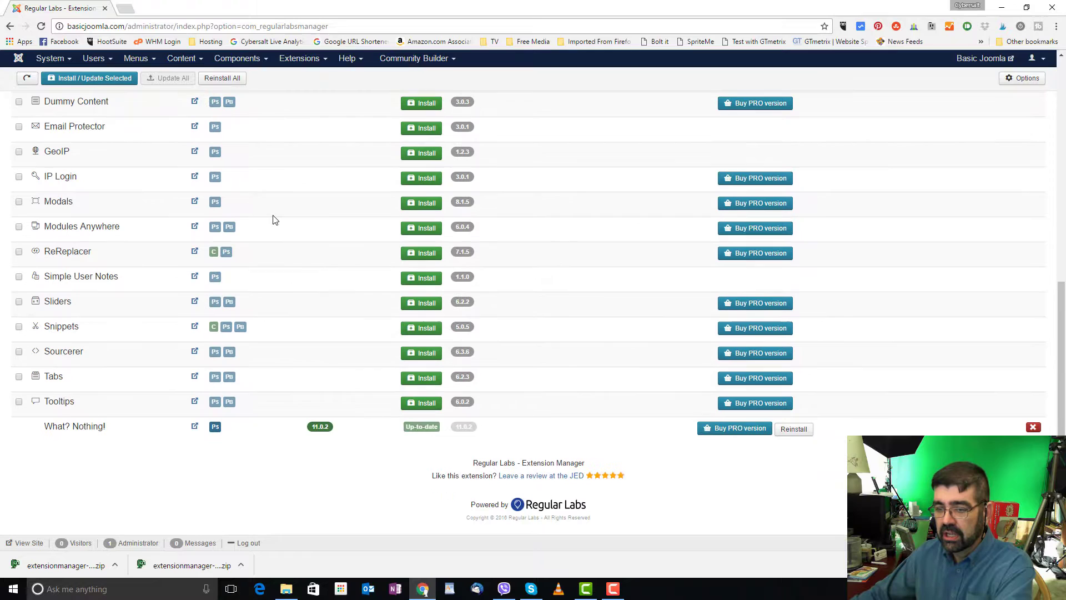
{"action": "mouse_move", "coordinate": [72, 429]}
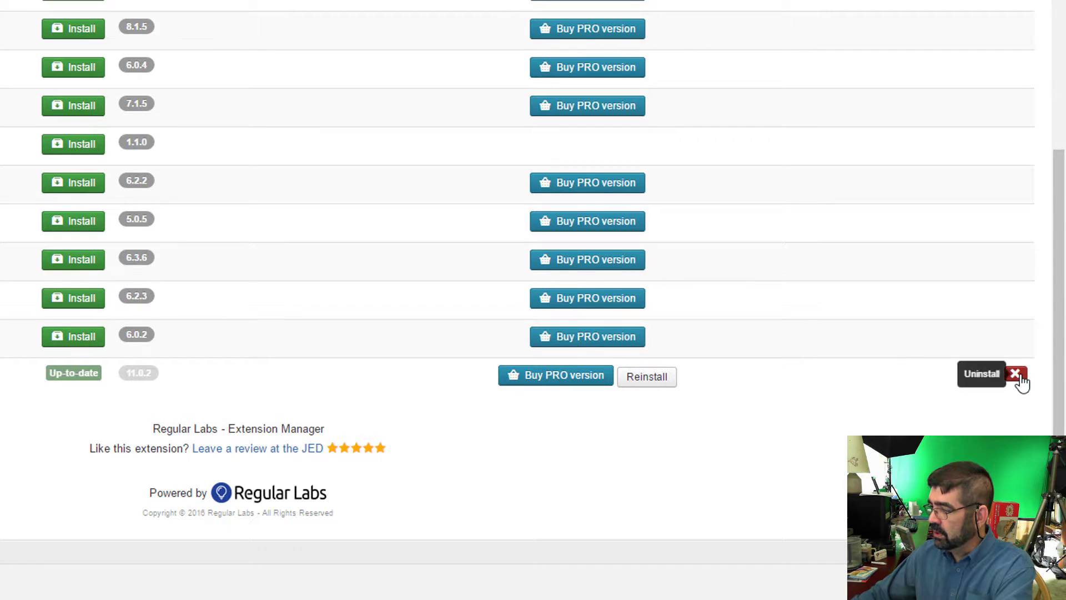
{"action": "left_click", "coordinate": [1015, 373]}
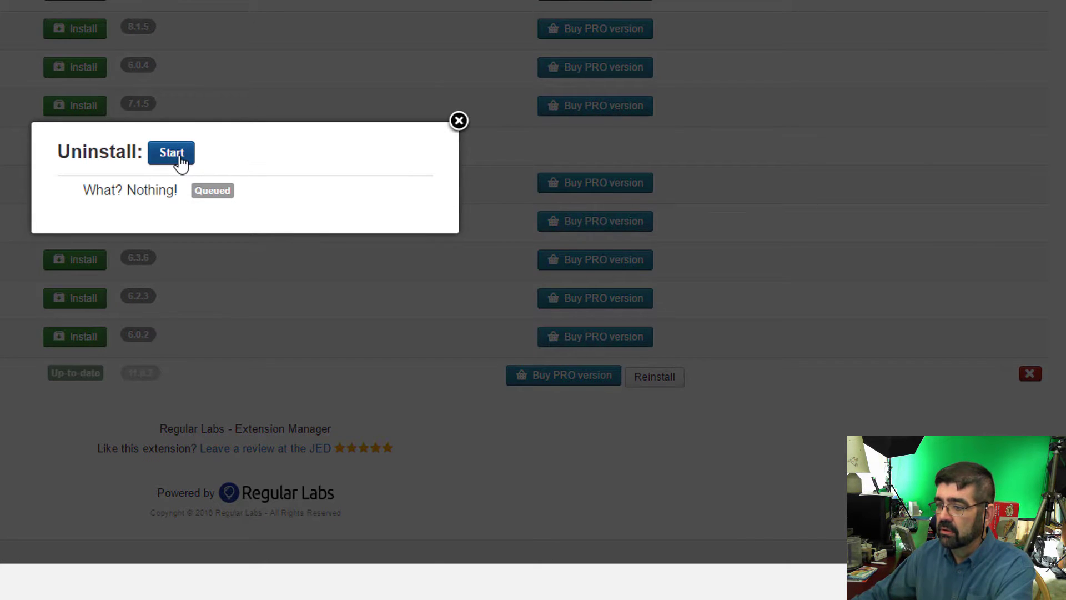
{"action": "left_click", "coordinate": [175, 157]}
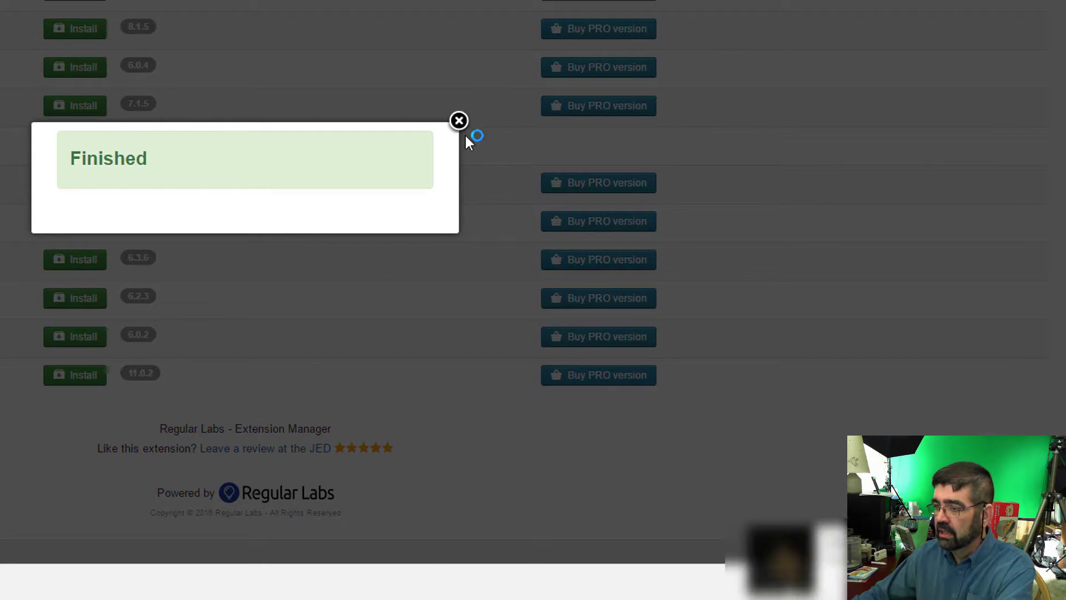
{"action": "left_click", "coordinate": [459, 121]}
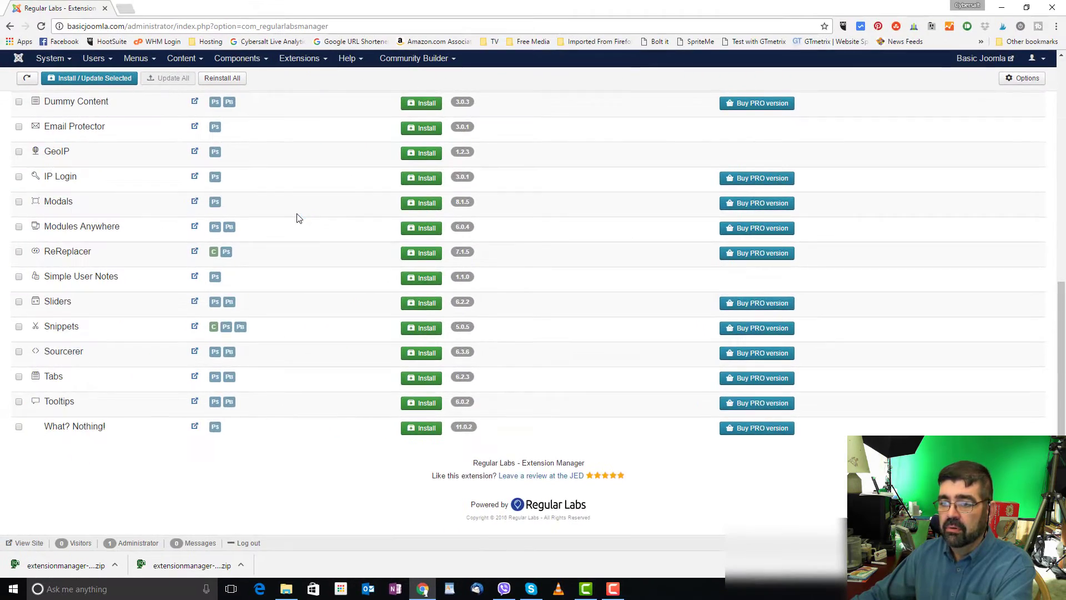
{"action": "scroll", "coordinate": [297, 218], "scroll_direction": "up", "scroll_amount": 5}
{"action": "scroll", "coordinate": [297, 219], "scroll_direction": "up", "scroll_amount": 3}
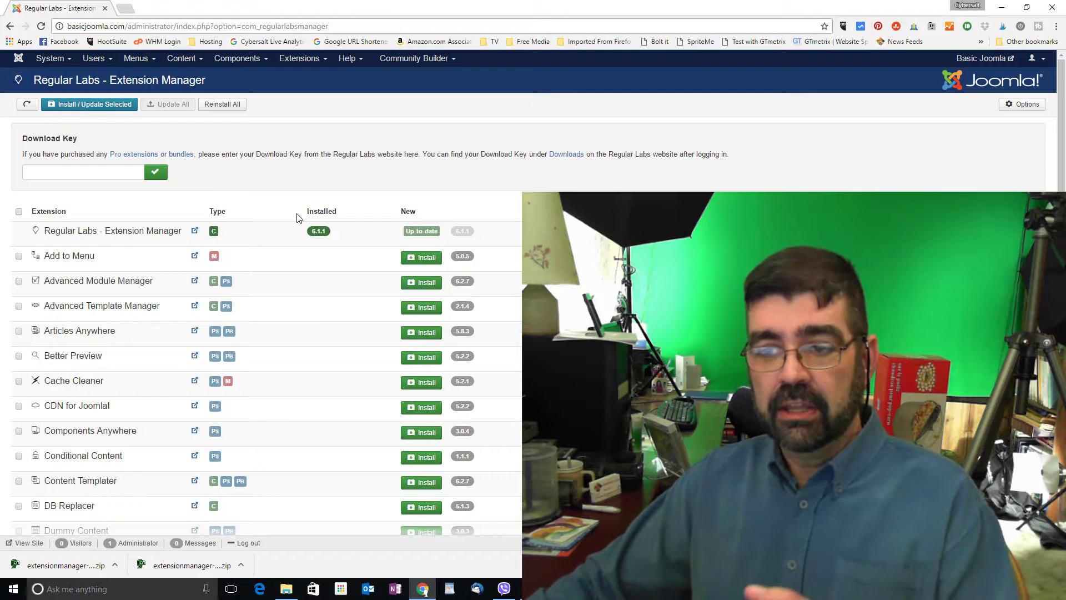
{"action": "scroll", "coordinate": [317, 222], "scroll_direction": "down", "scroll_amount": 4}
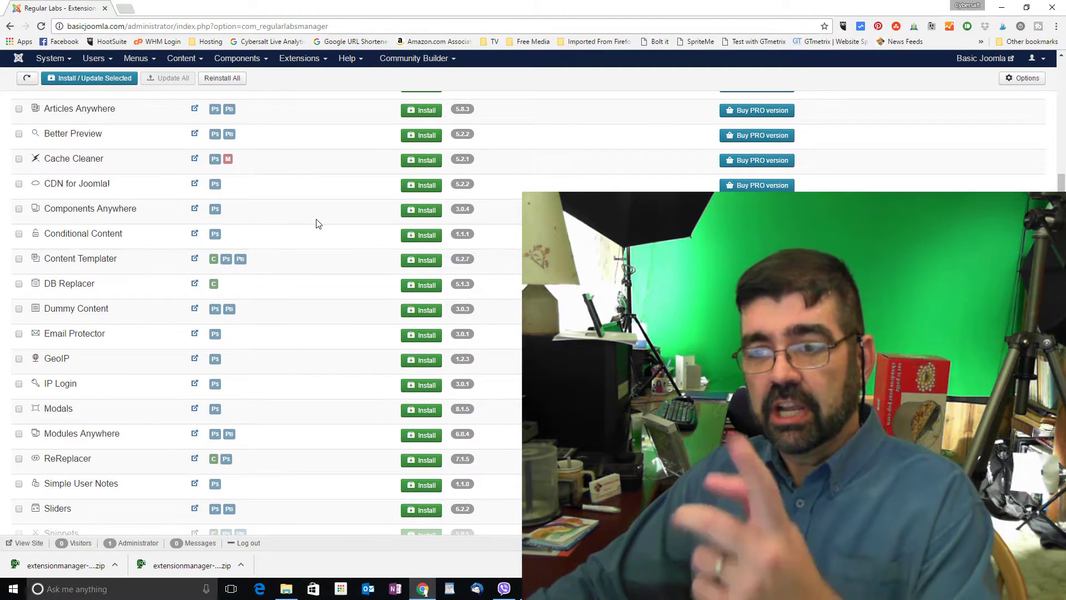